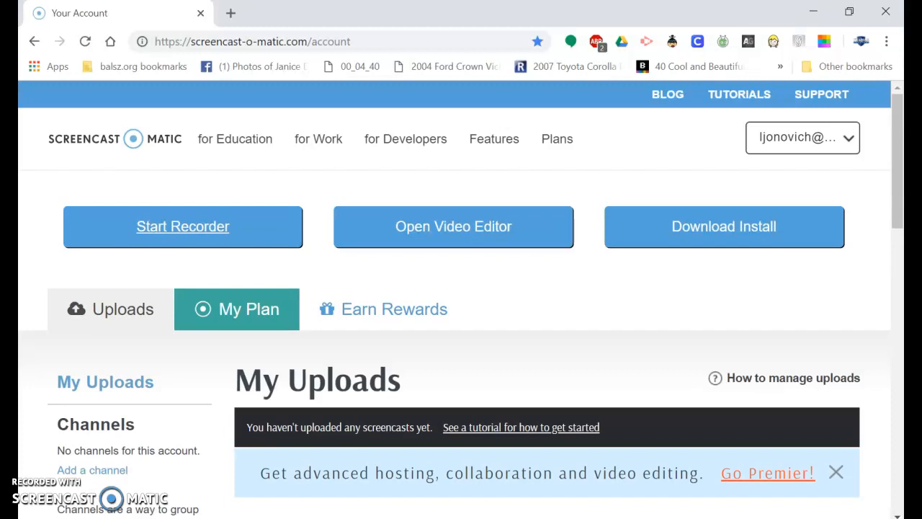
In a new browser tab, open the Balsz School District students directory and follow its GoogleApps link to Google Drive.
click(229, 13)
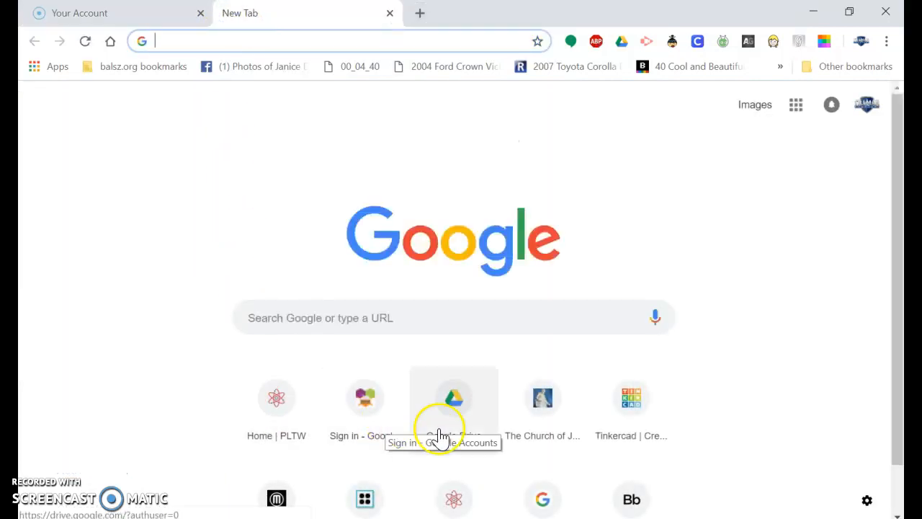
click(639, 506)
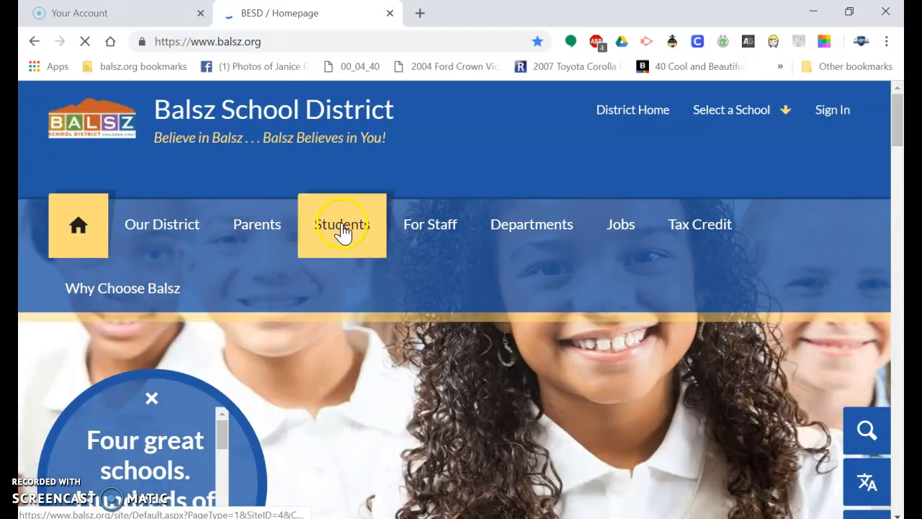
click(342, 225)
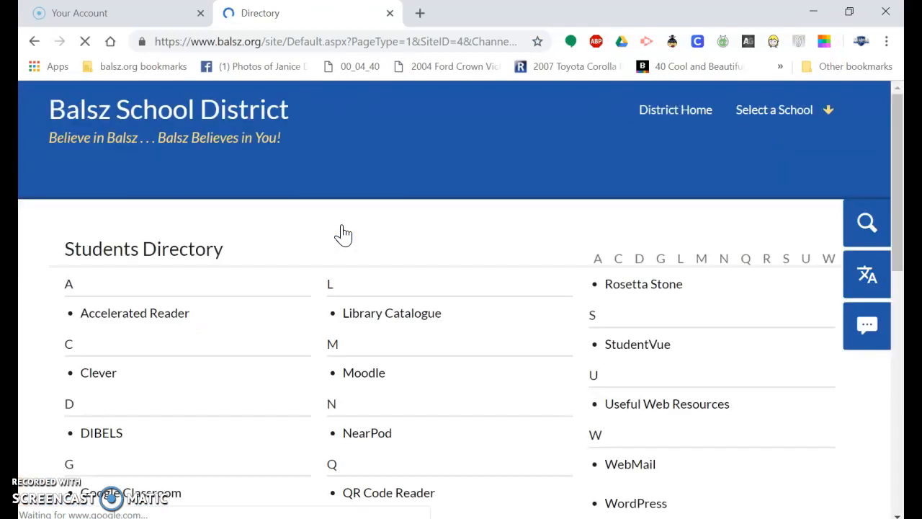
scroll(295, 382, down, 2)
scroll(295, 381, down, 1)
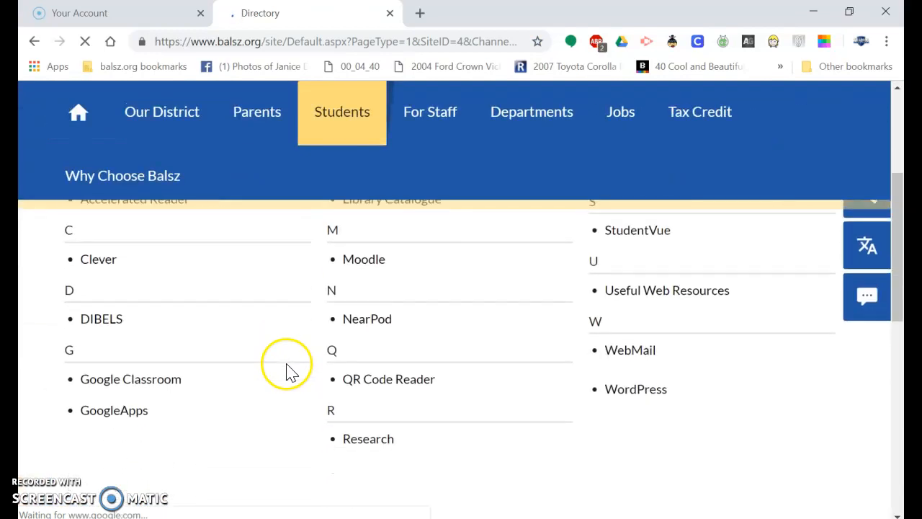
click(129, 421)
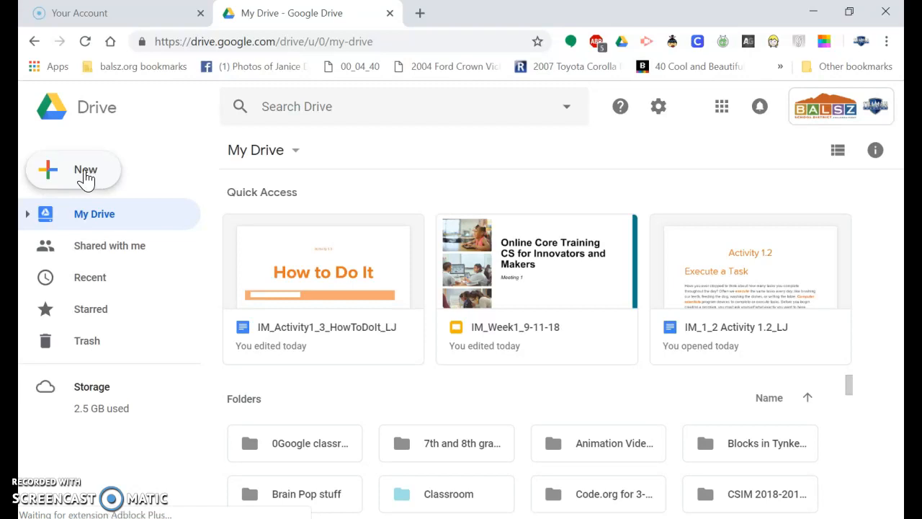
Create a new blank Google Drawings file from Drive.
click(86, 176)
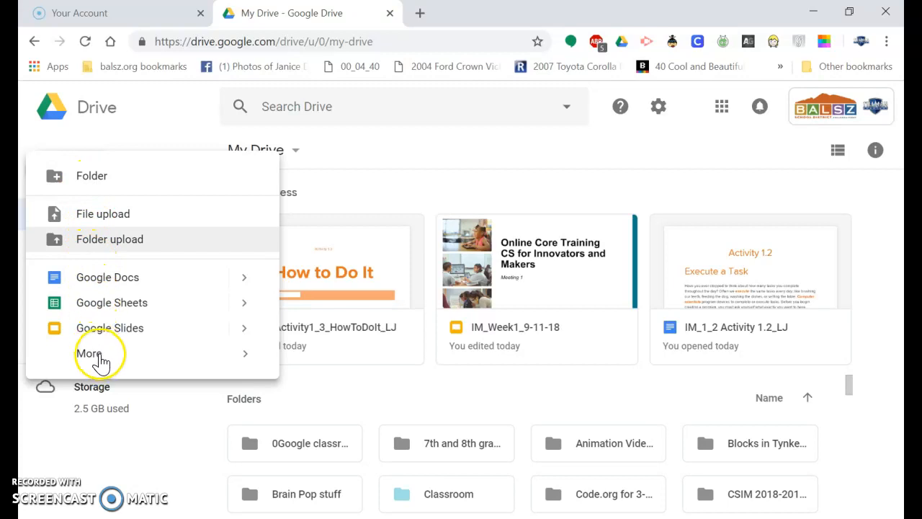
mouse_move(97, 357)
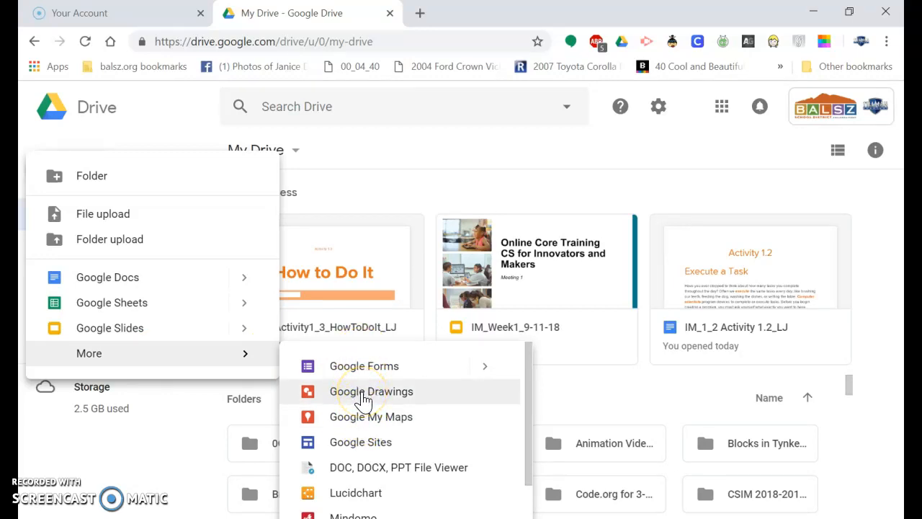
click(365, 399)
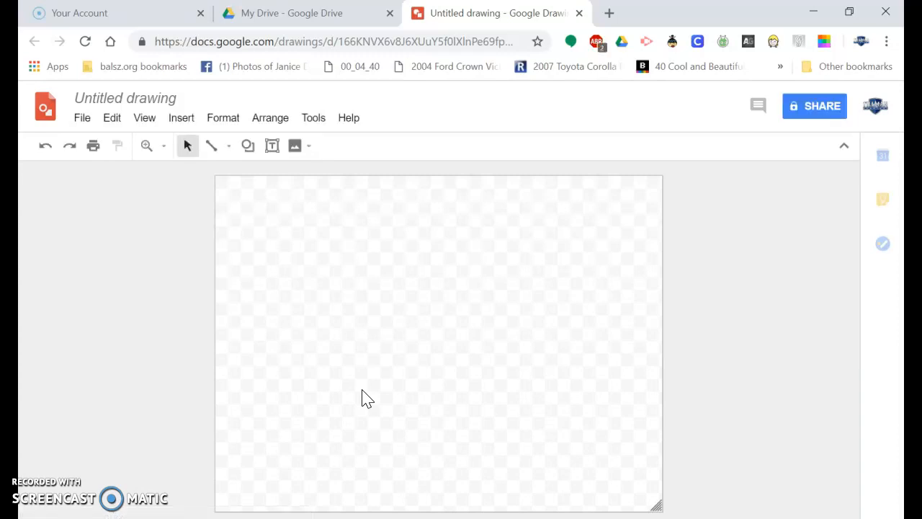
click(368, 389)
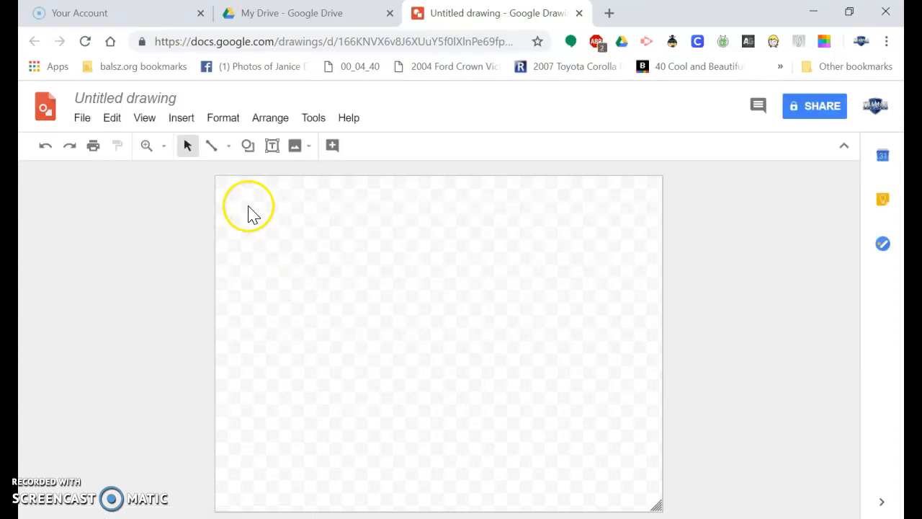
Examine the drawing's file, edit, view and insert commands, including the shape, arrow, callout, image, table and chart options.
click(82, 119)
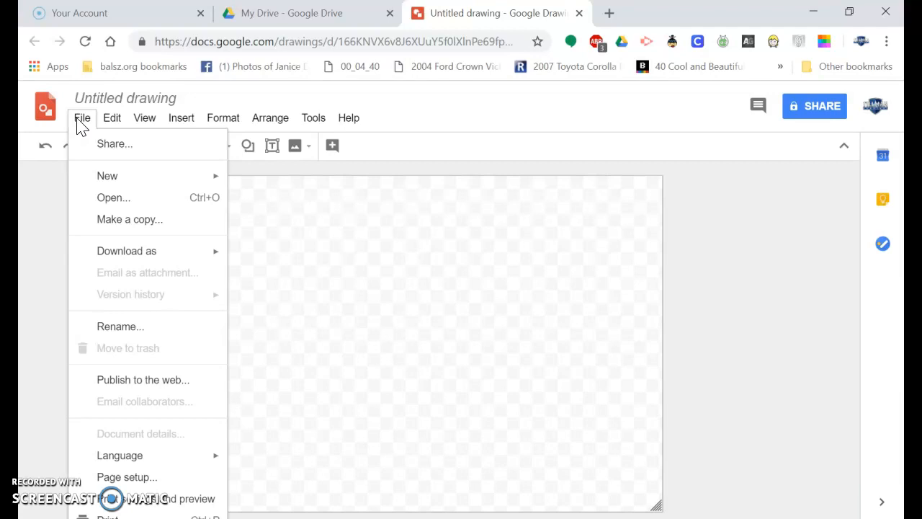
click(110, 121)
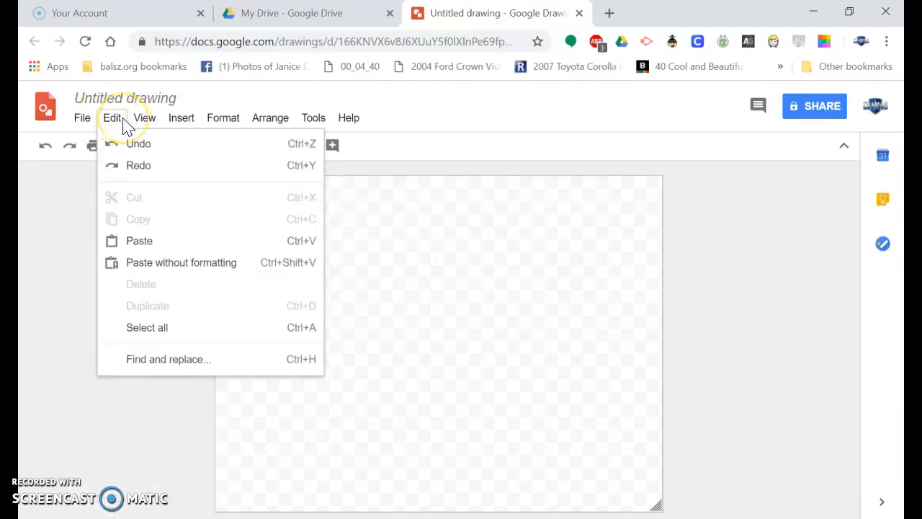
click(142, 122)
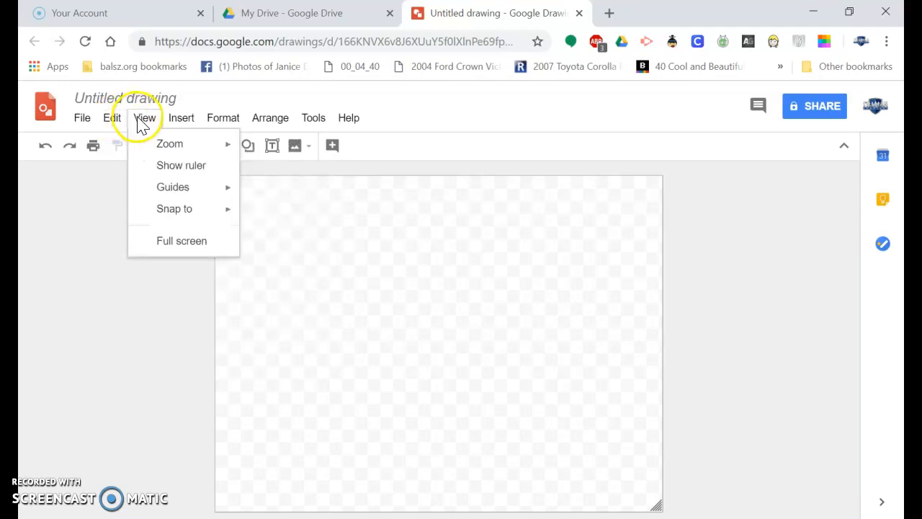
click(177, 123)
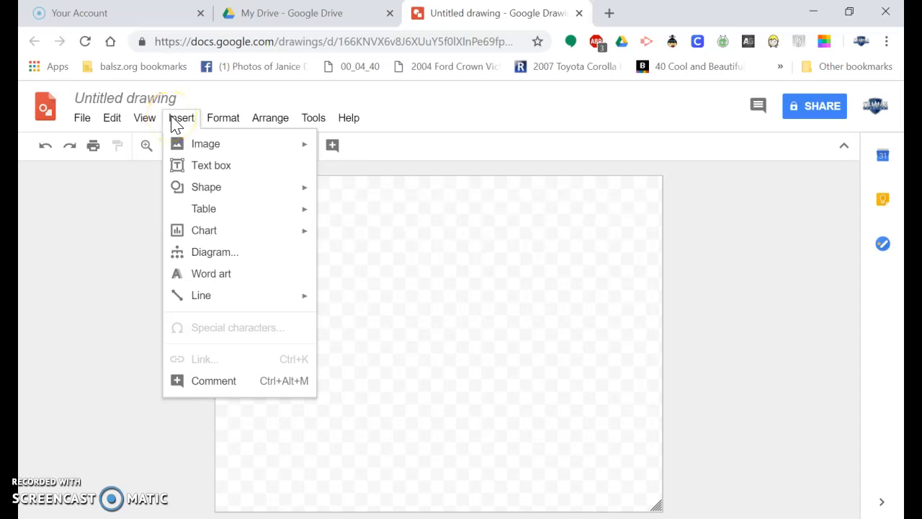
click(180, 187)
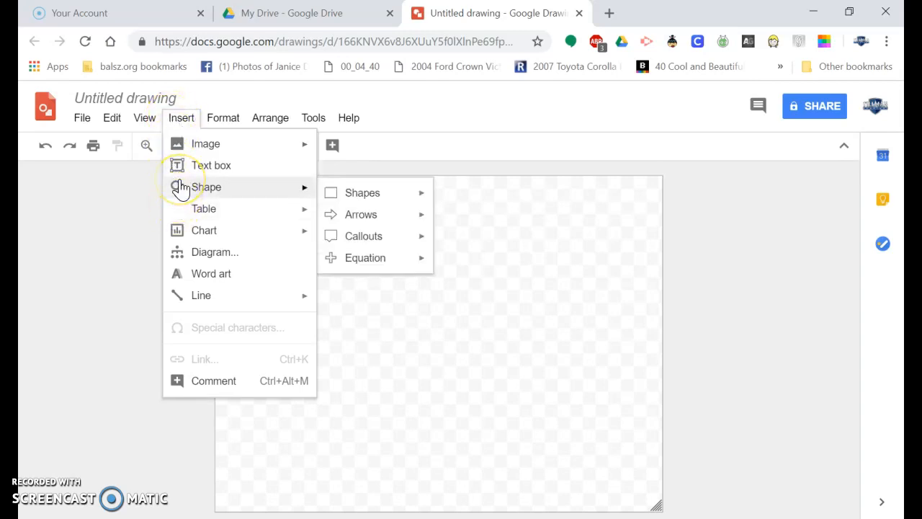
mouse_move(353, 202)
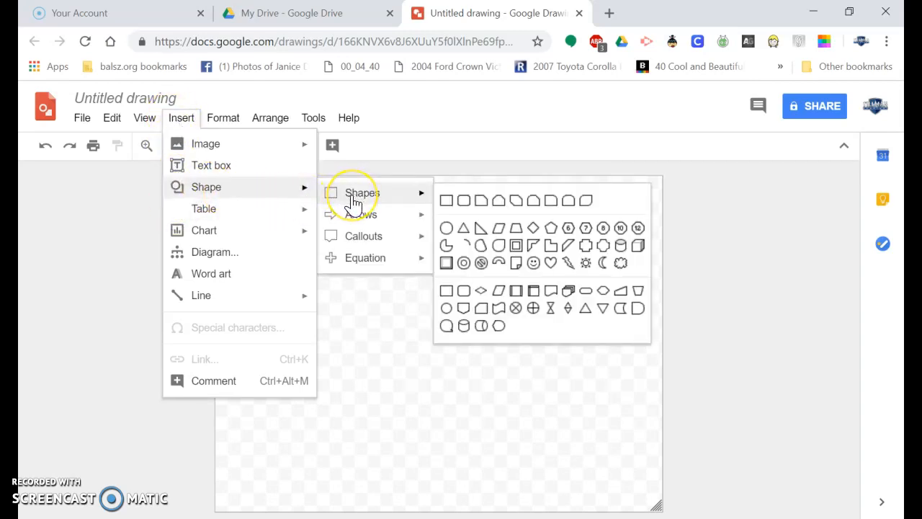
click(355, 220)
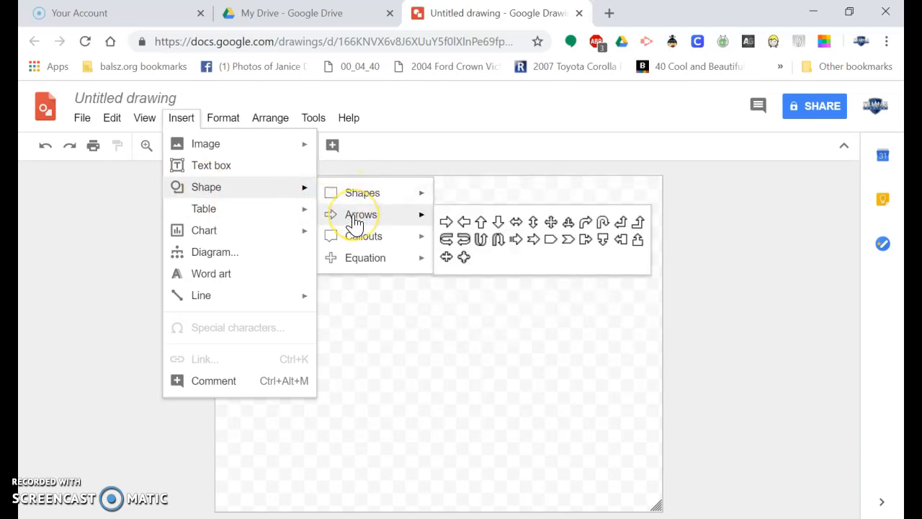
click(358, 242)
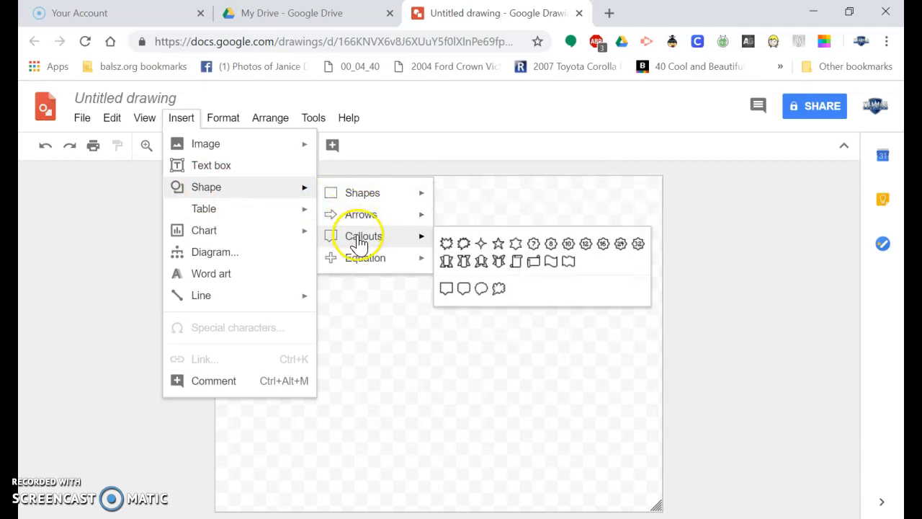
mouse_move(360, 264)
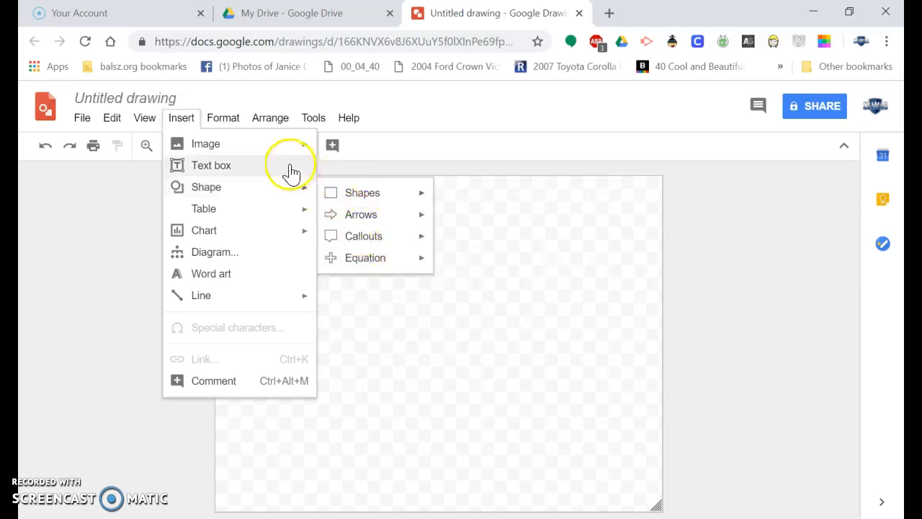
click(207, 148)
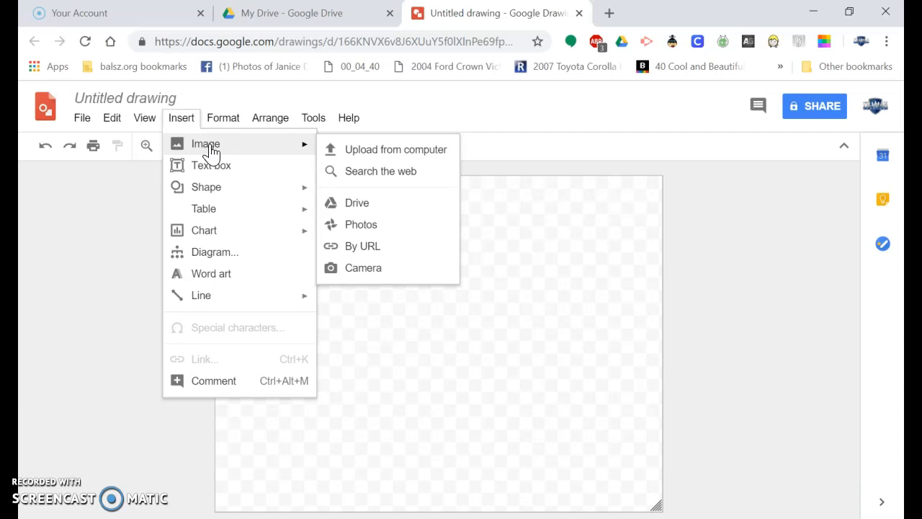
click(216, 209)
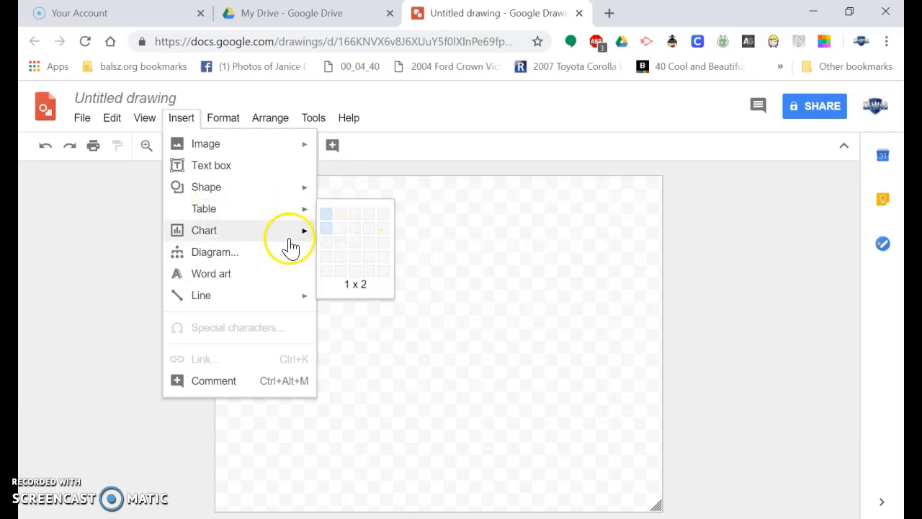
mouse_move(288, 243)
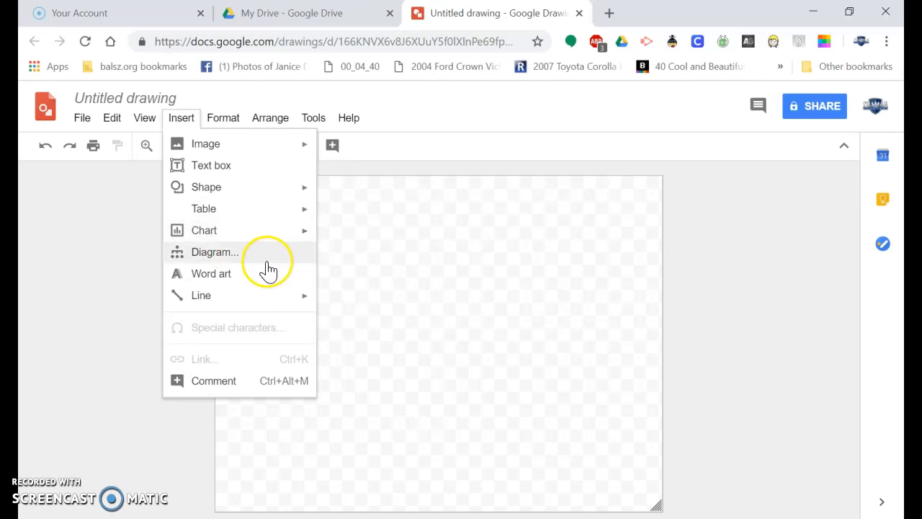
Look through the insertable diagram templates, from Grid to Cycle, and close the gallery.
click(216, 252)
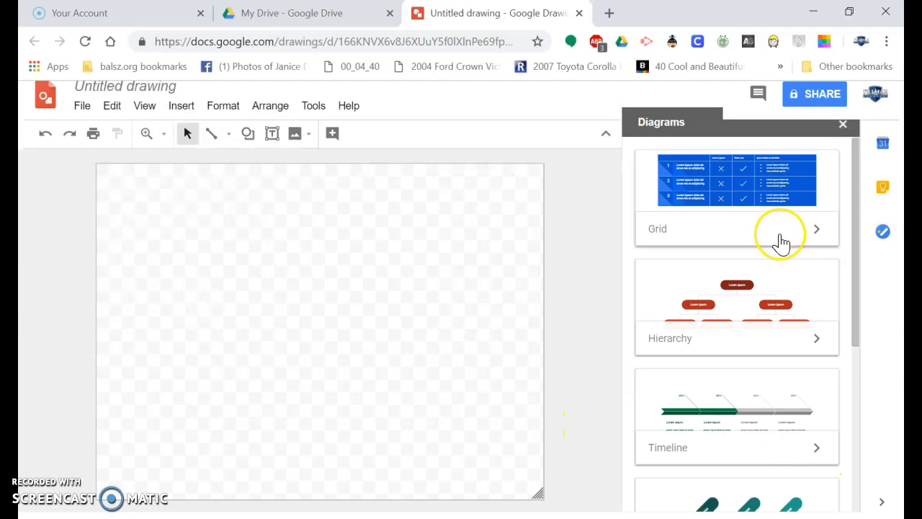
scroll(782, 243, down, 3)
scroll(781, 252, down, 2)
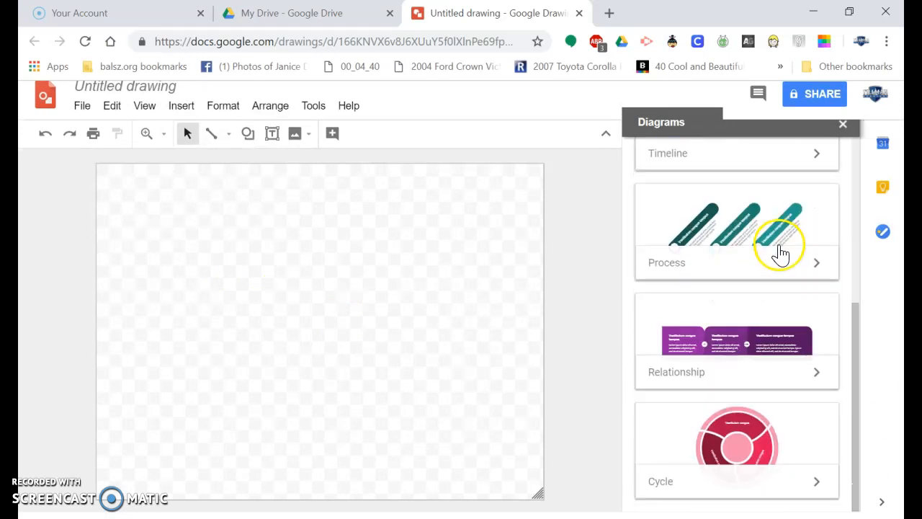
scroll(773, 281, up, 3)
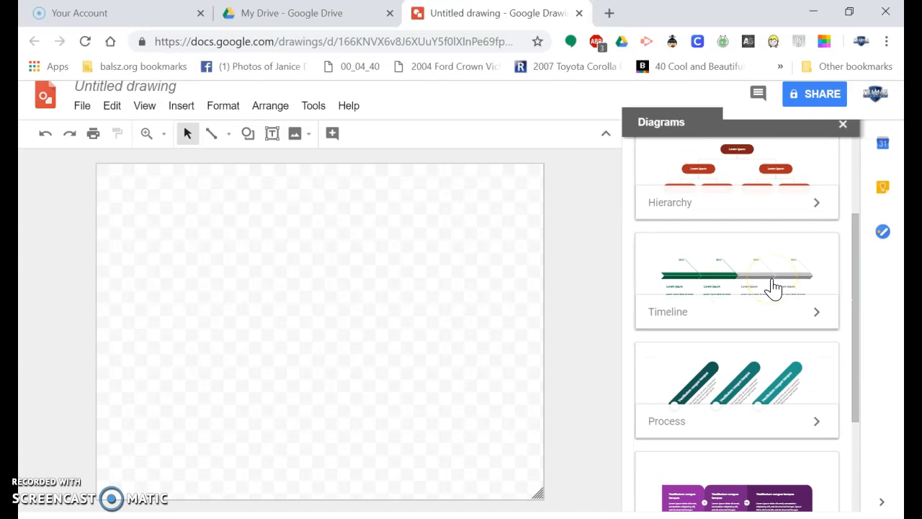
scroll(773, 287, up, 2)
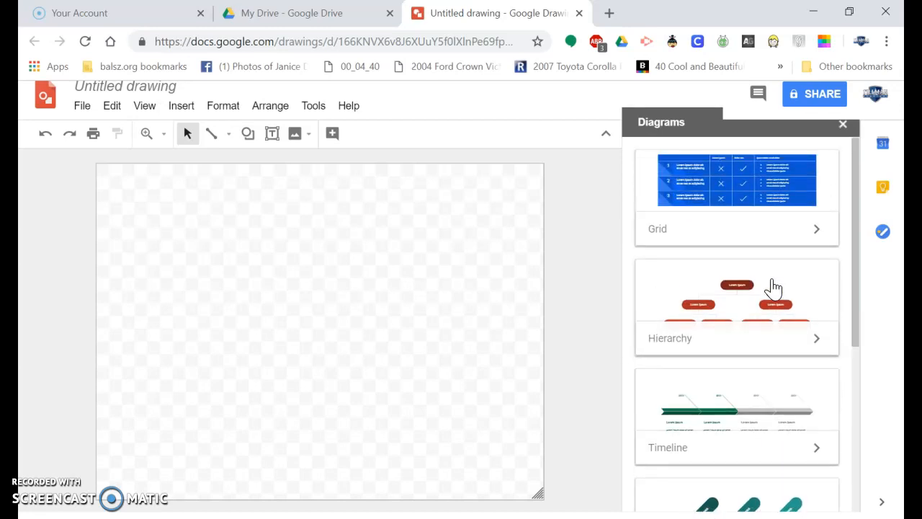
scroll(772, 287, down, 1)
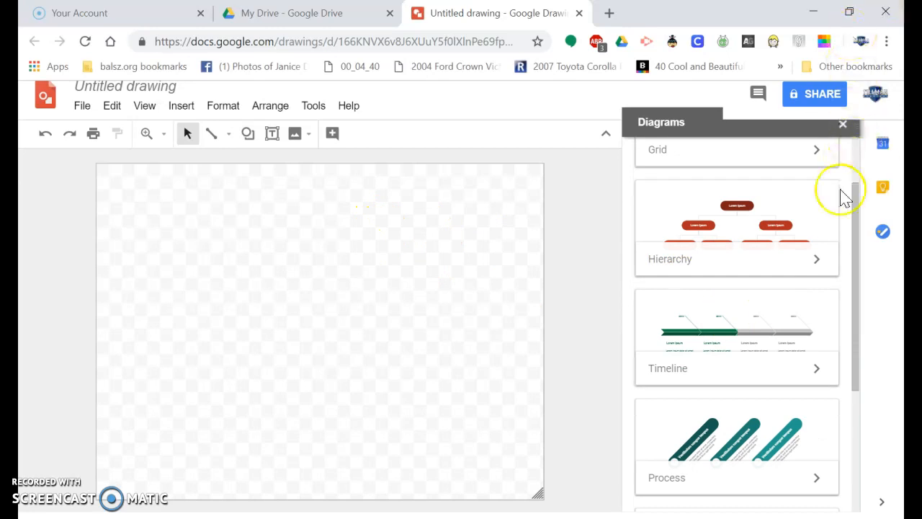
click(841, 126)
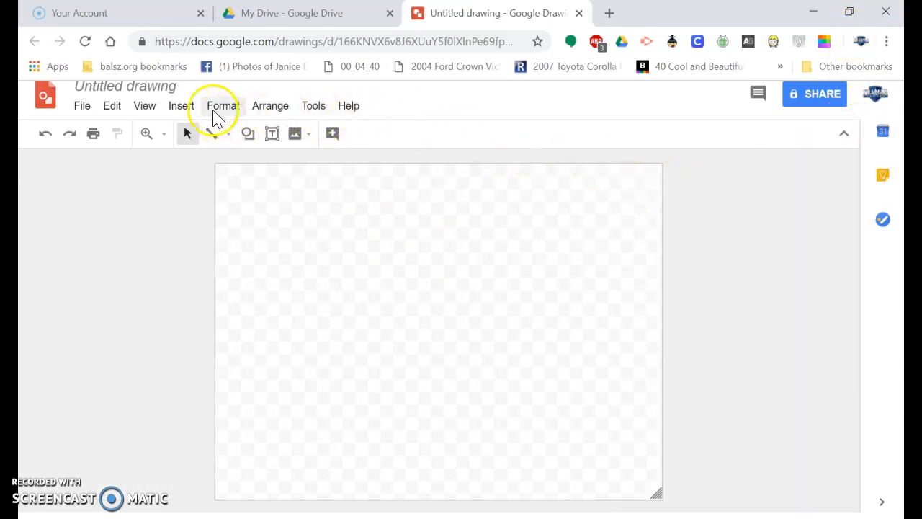
click(189, 112)
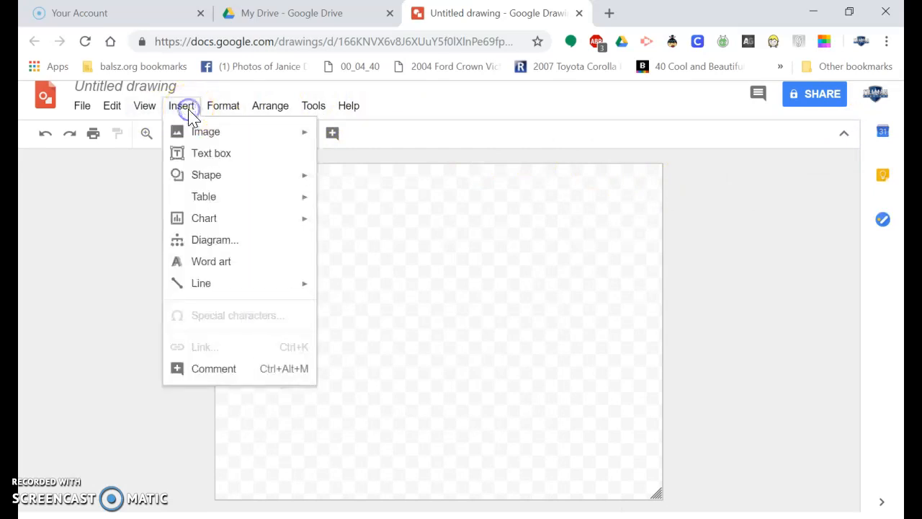
click(224, 109)
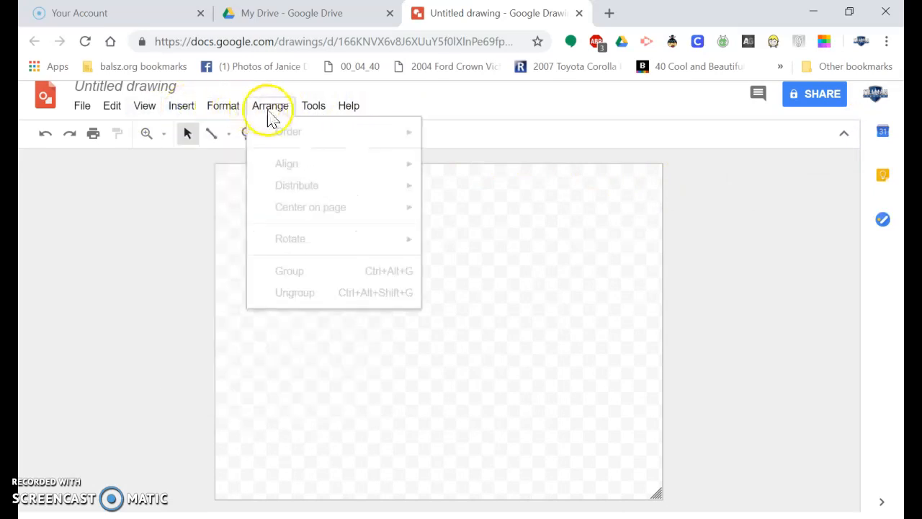
mouse_move(312, 116)
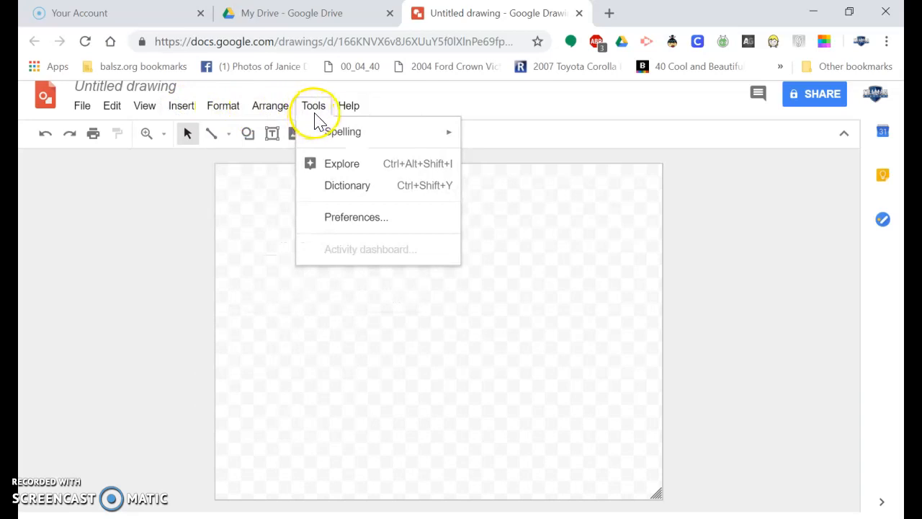
mouse_move(224, 110)
click(180, 237)
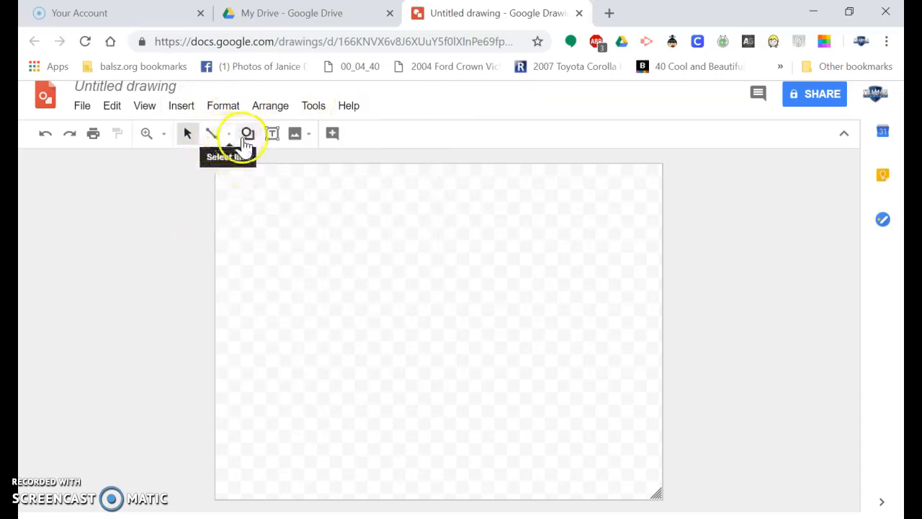
Draw a Flowchart: Decision diamond in the upper middle of the canvas.
click(248, 138)
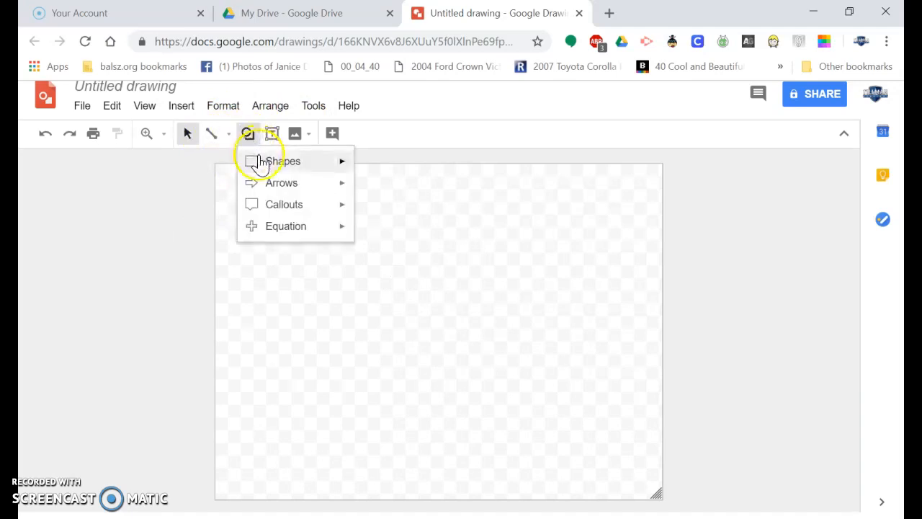
mouse_move(253, 160)
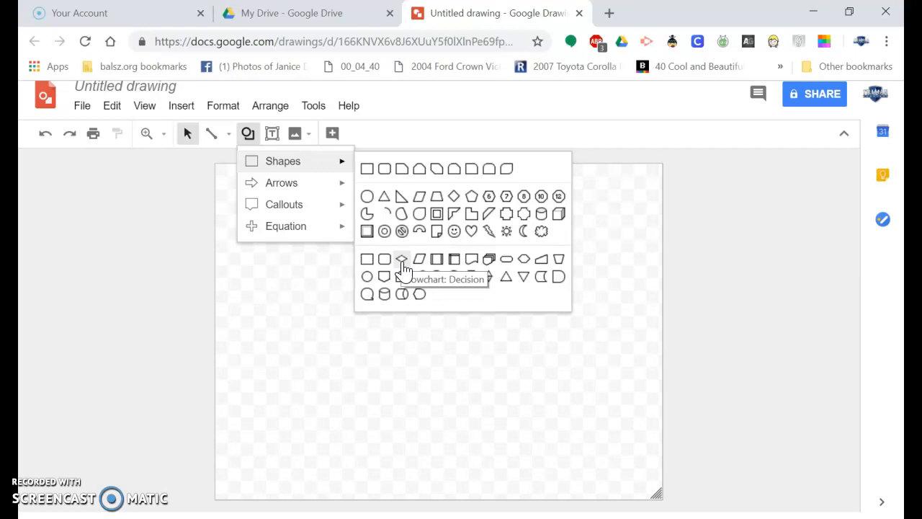
click(413, 318)
click(401, 258)
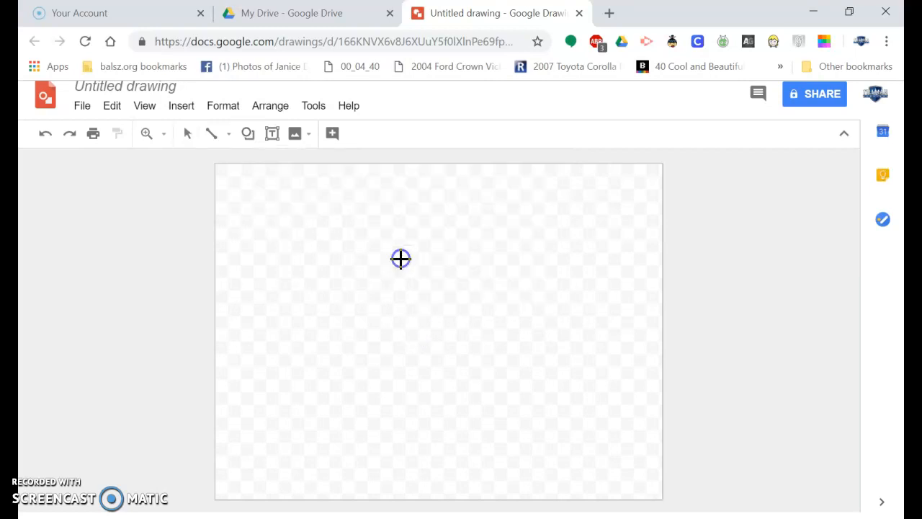
mouse_move(405, 245)
mouse_down()
mouse_move(457, 302)
mouse_move(511, 319)
mouse_up()
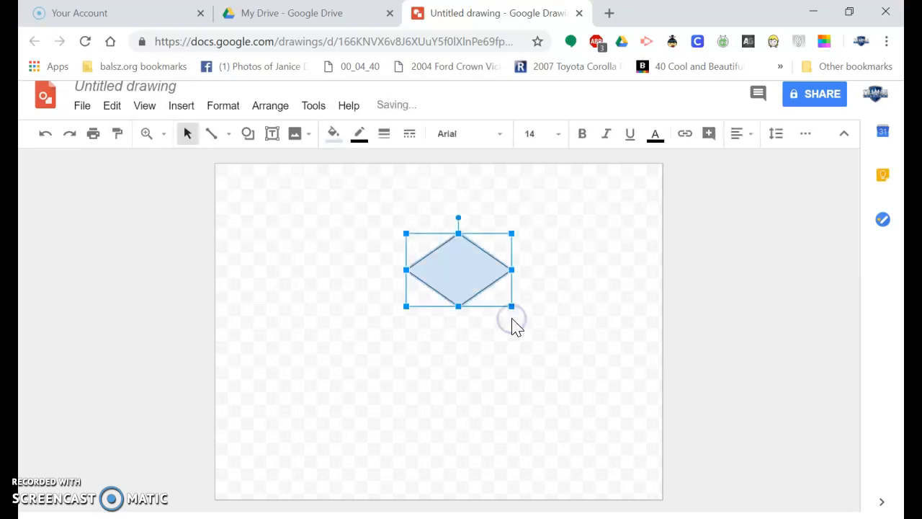
Draw an oval shape beside the diamond, on its left and at about the same height.
click(311, 231)
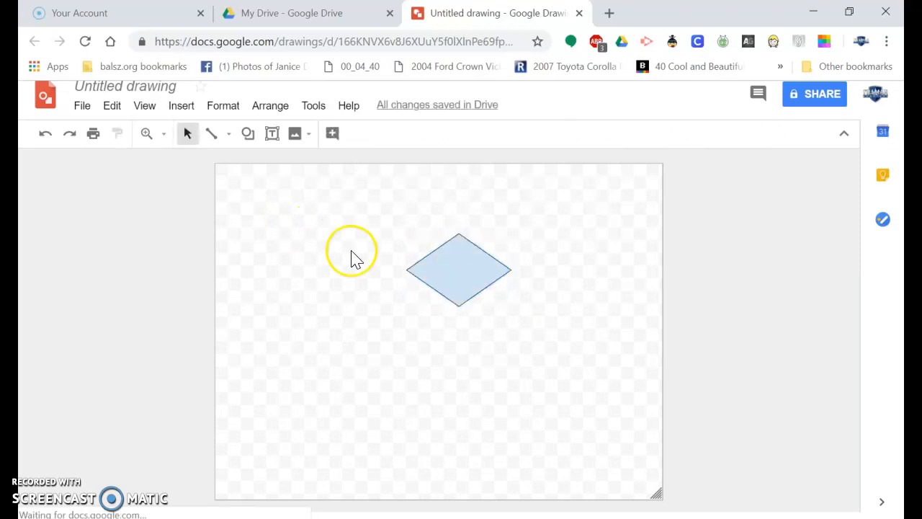
click(247, 135)
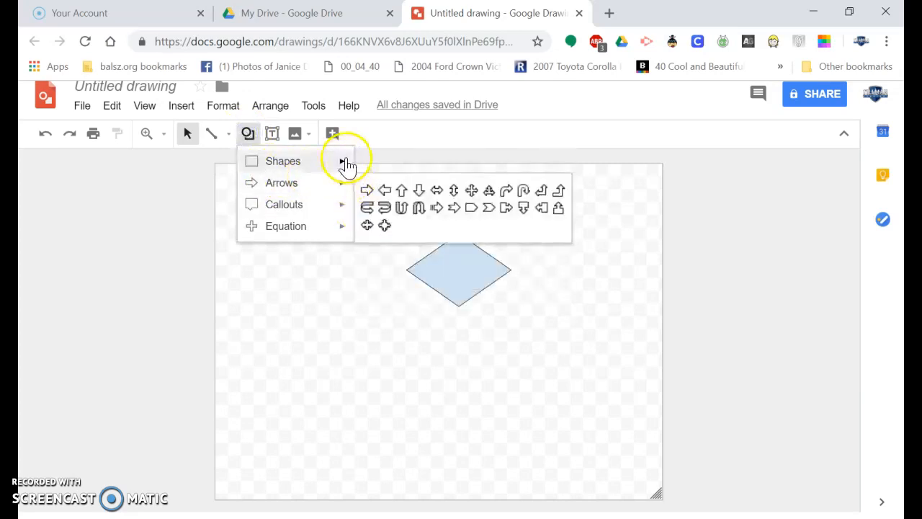
mouse_move(343, 163)
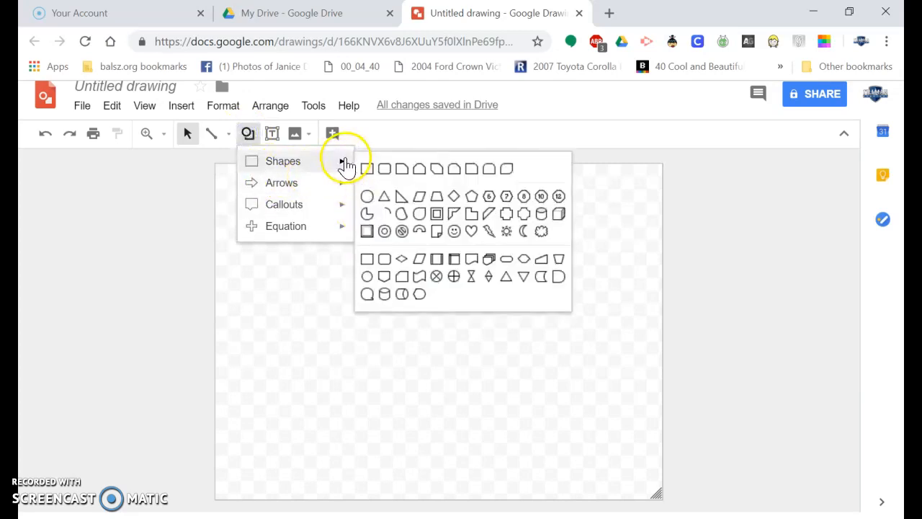
click(367, 196)
drag(294, 249, 378, 321)
click(392, 354)
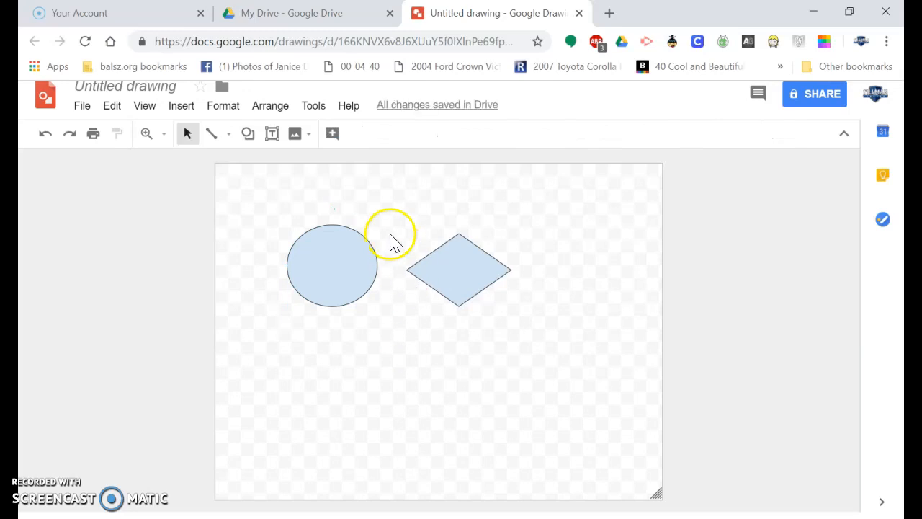
Move the diamond horizontally to the right to widen the gap between it and the circle.
drag(456, 286, 499, 287)
click(488, 392)
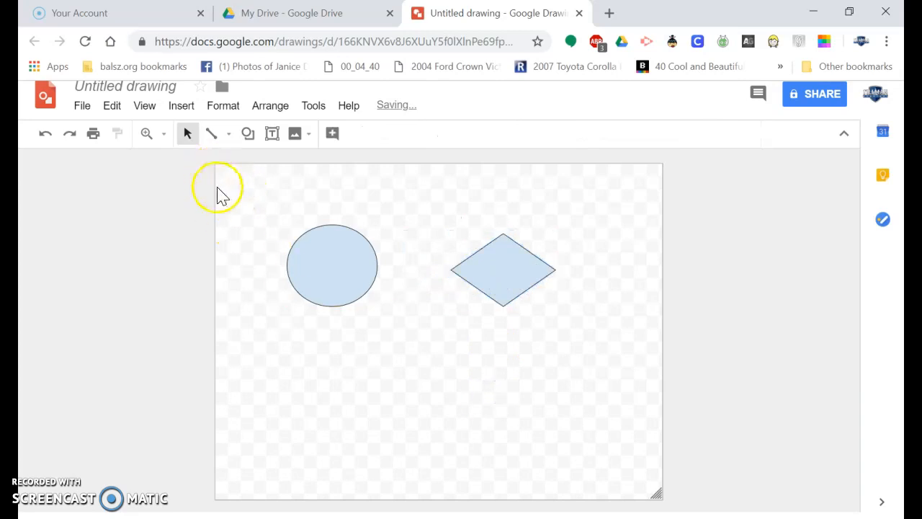
click(513, 281)
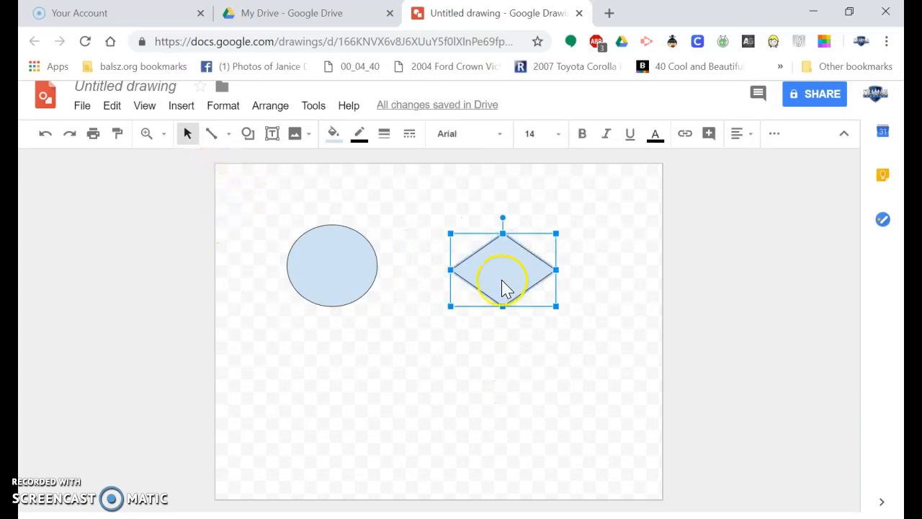
Draw an arrow about 1.4 in long from the circle's right connection point toward the diamond's left corner.
click(189, 135)
click(215, 138)
click(228, 137)
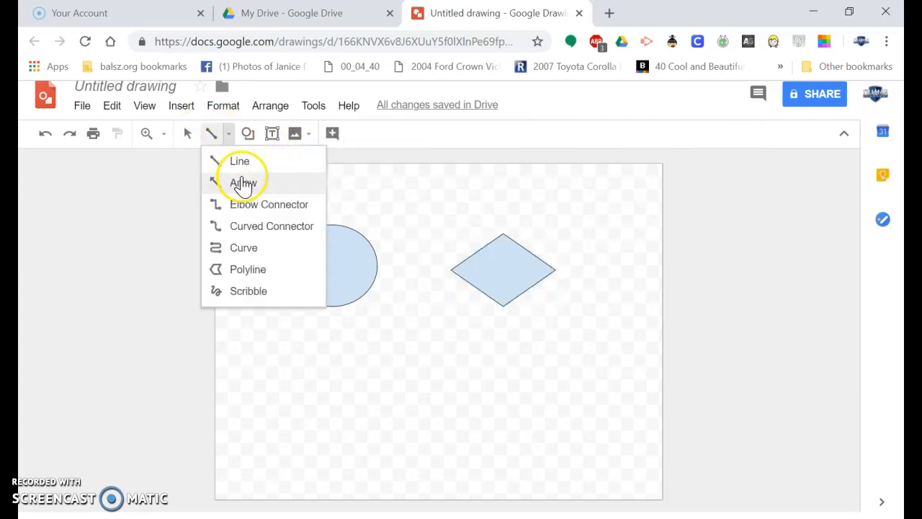
click(244, 184)
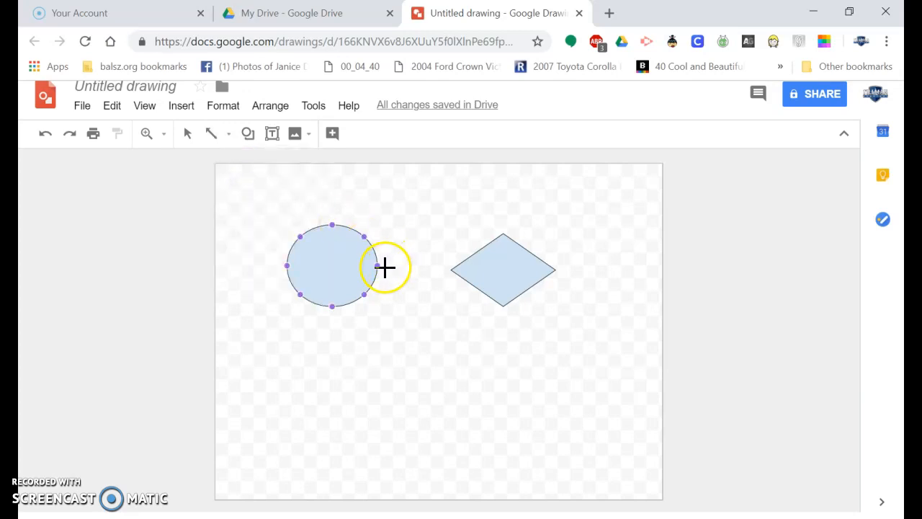
drag(381, 267, 403, 268)
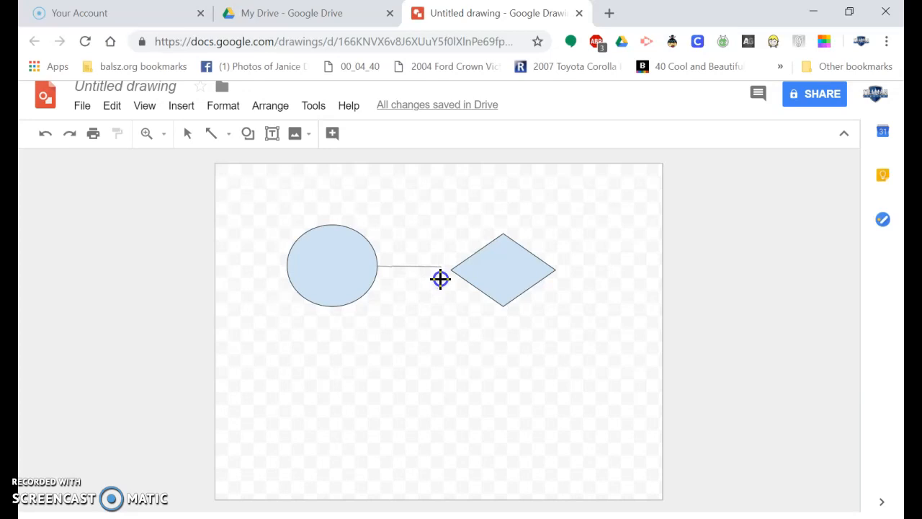
drag(440, 279, 440, 279)
click(441, 309)
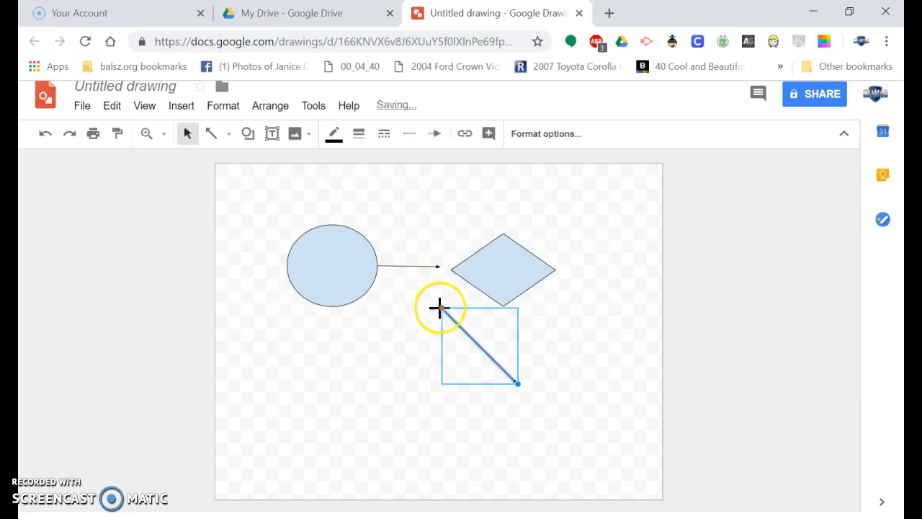
click(449, 331)
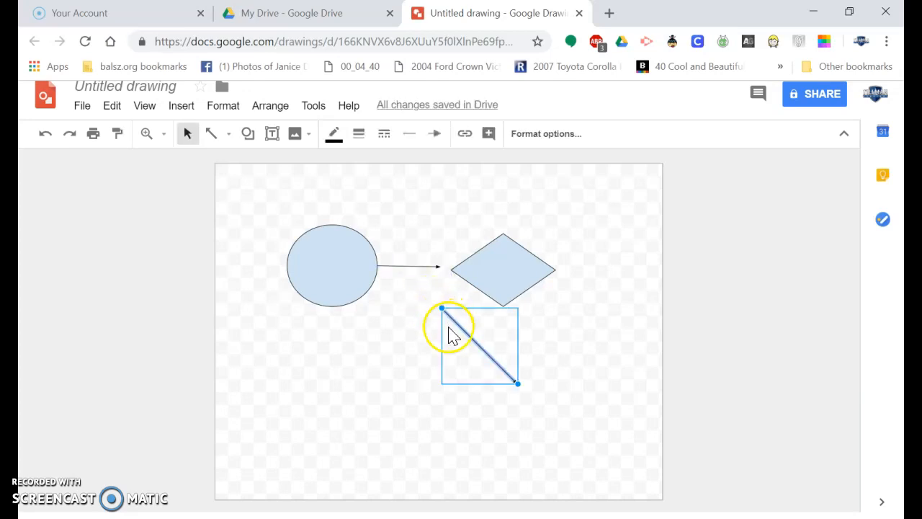
key(Delete)
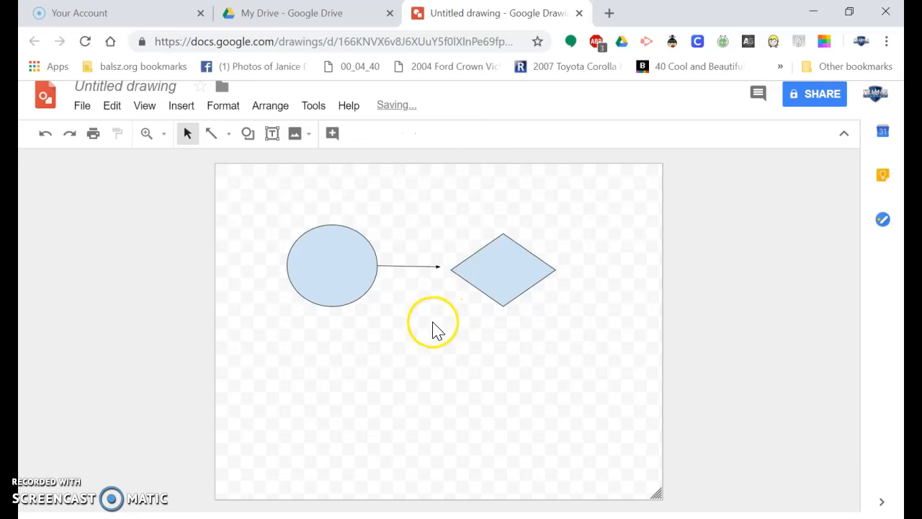
Change the end of the arrow between the circle and diamond to a hollow triangular arrowhead.
click(406, 266)
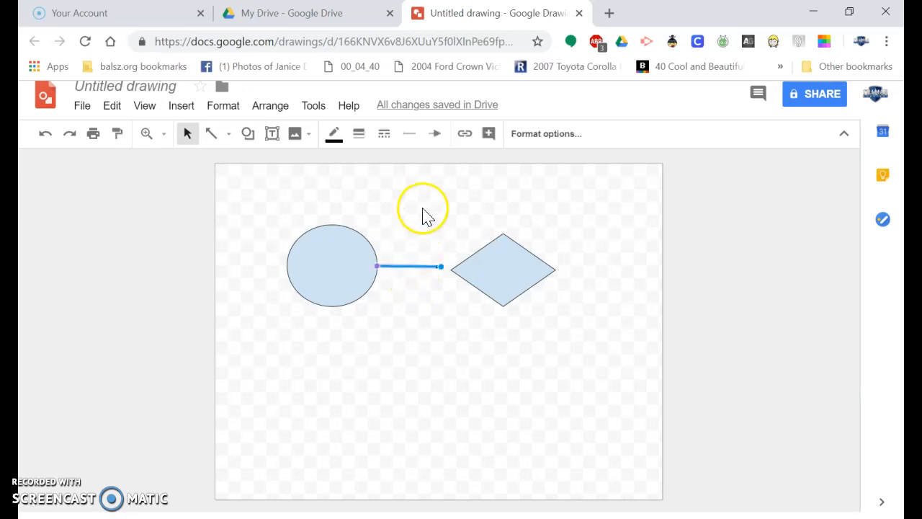
click(435, 136)
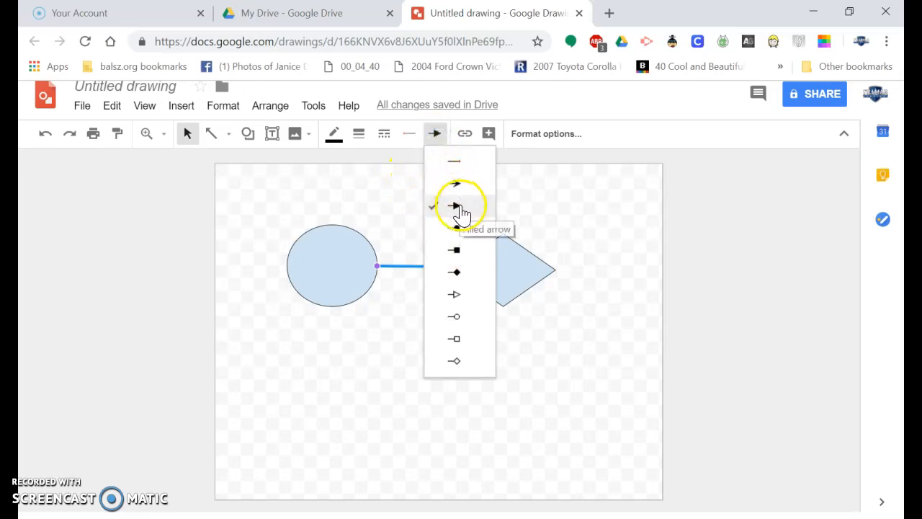
click(461, 294)
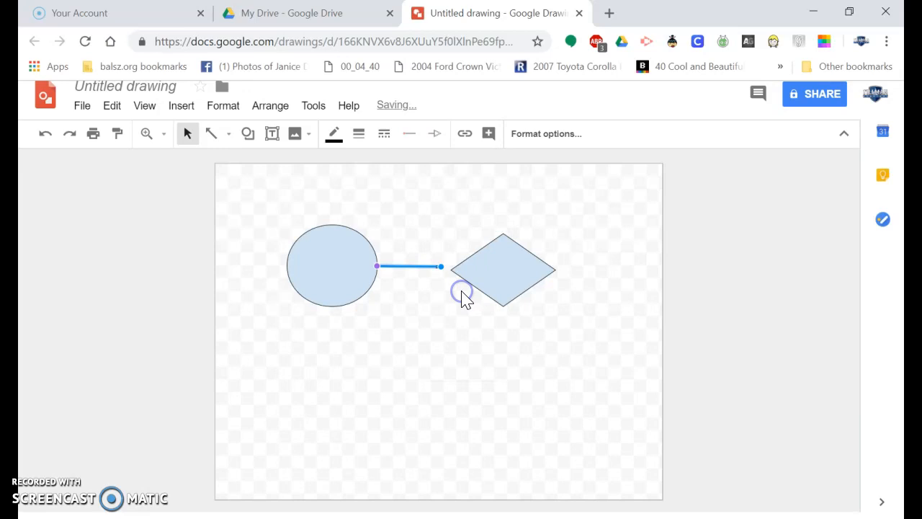
click(442, 285)
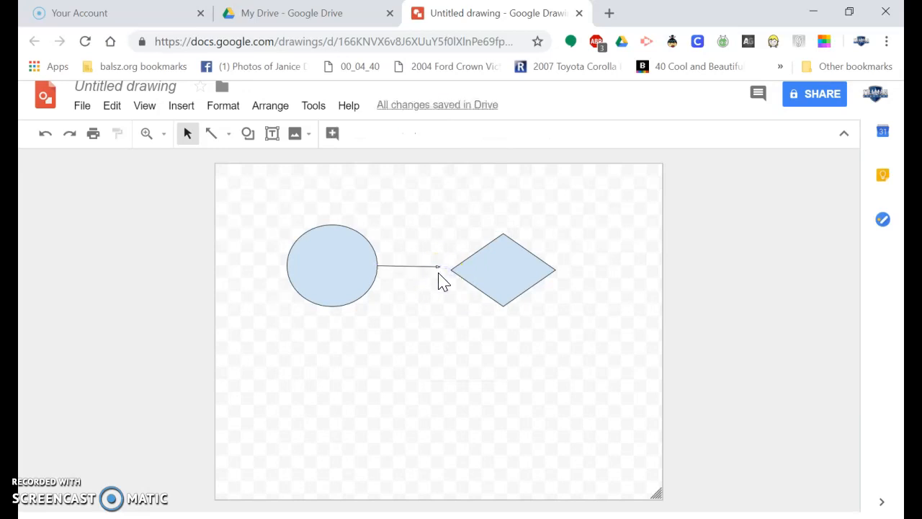
Set the X position of the arrow between the two shapes to 3.73 in from the top left.
click(437, 267)
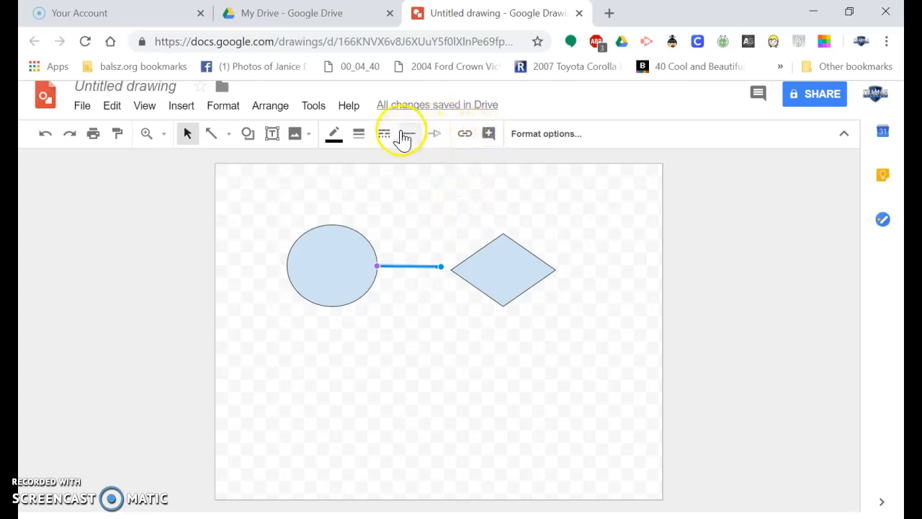
click(551, 134)
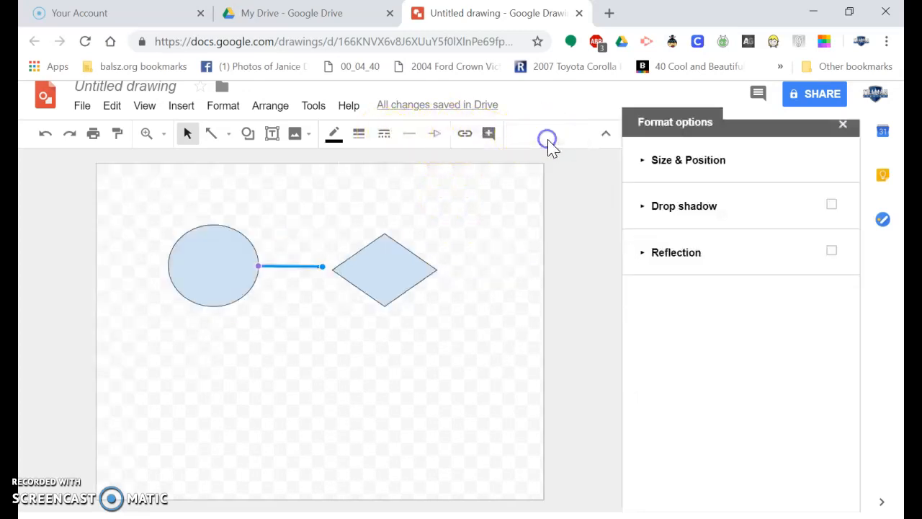
click(682, 166)
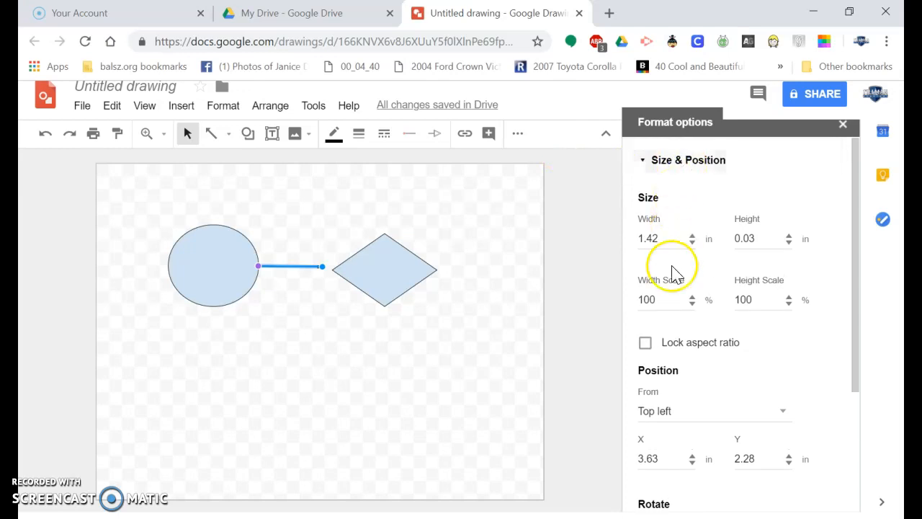
scroll(720, 425, down, 1)
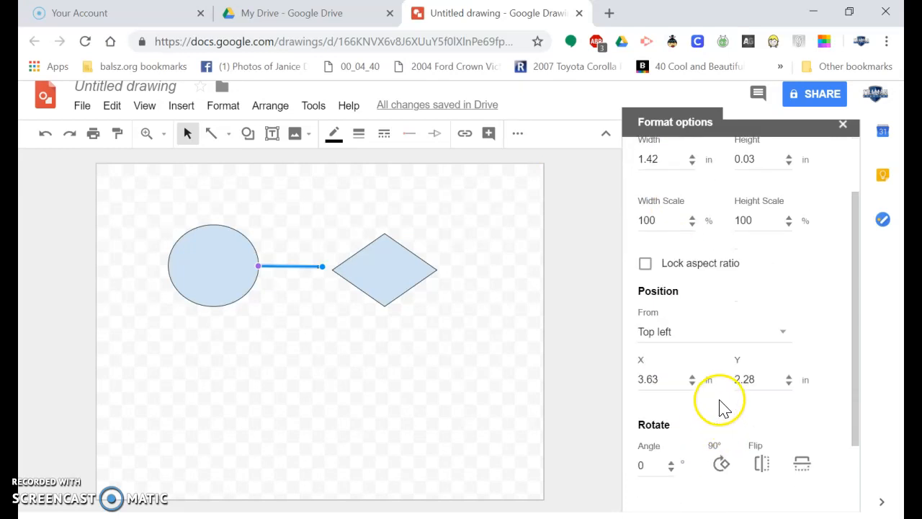
click(693, 380)
click(692, 383)
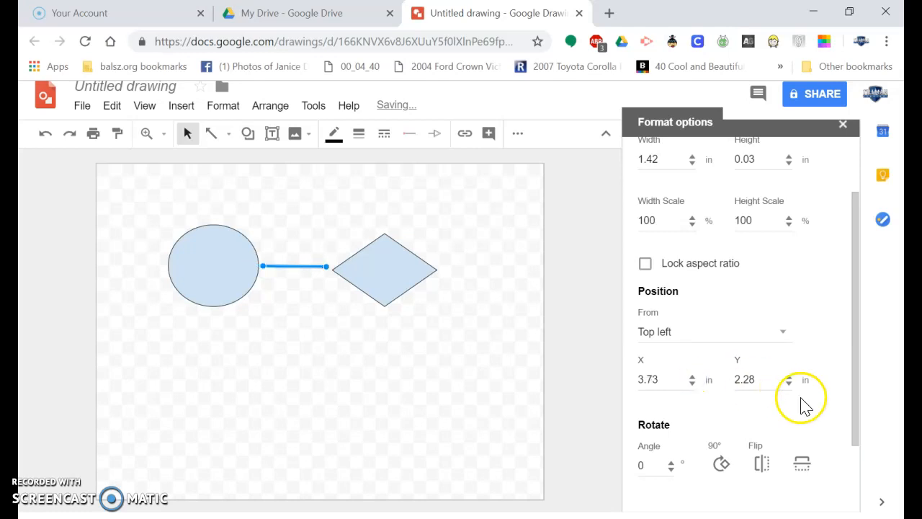
Set the arrow's Y position to 2.38 in from the top left to line it up with the diamond's corner.
click(788, 376)
click(789, 377)
click(789, 377)
click(788, 377)
click(788, 377)
click(788, 376)
click(789, 377)
click(789, 382)
click(788, 382)
click(788, 382)
click(788, 382)
click(789, 383)
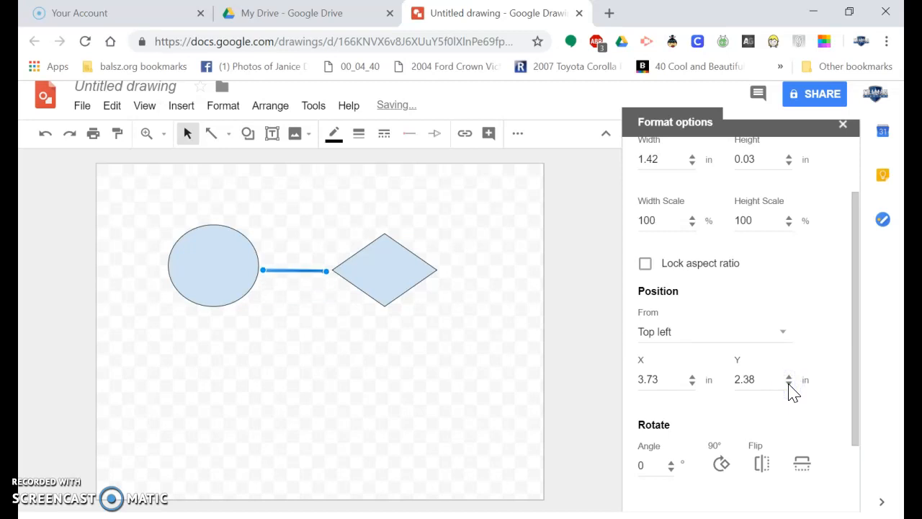
Increase the arrow's width scale slightly so it reaches closer to the diamond, and close the format options.
click(692, 218)
click(603, 262)
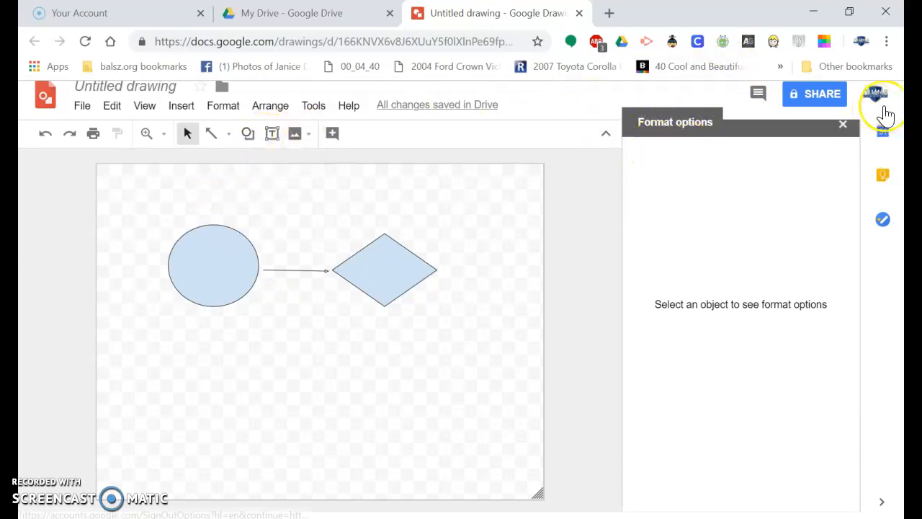
click(844, 129)
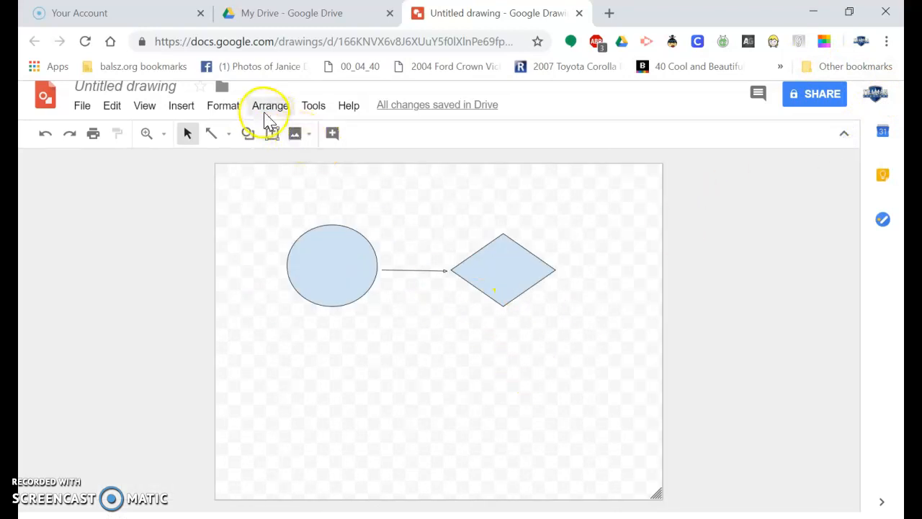
click(312, 107)
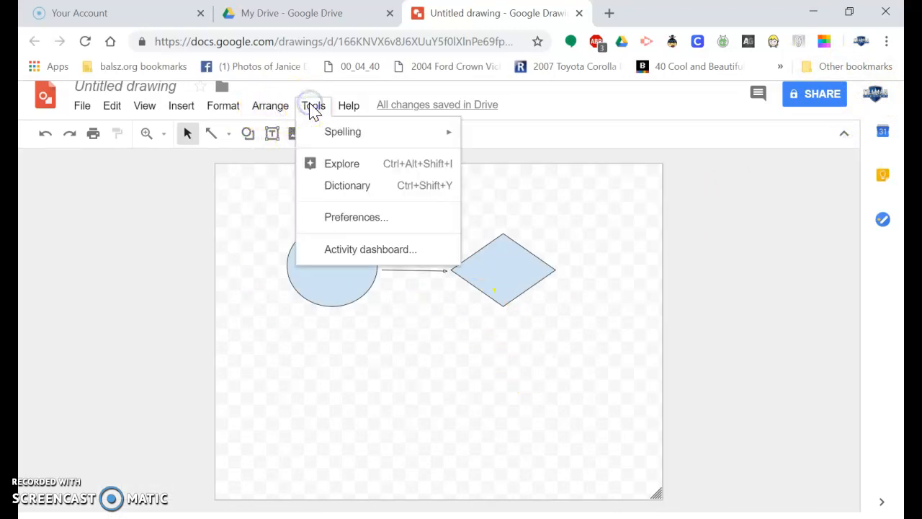
click(271, 108)
click(226, 108)
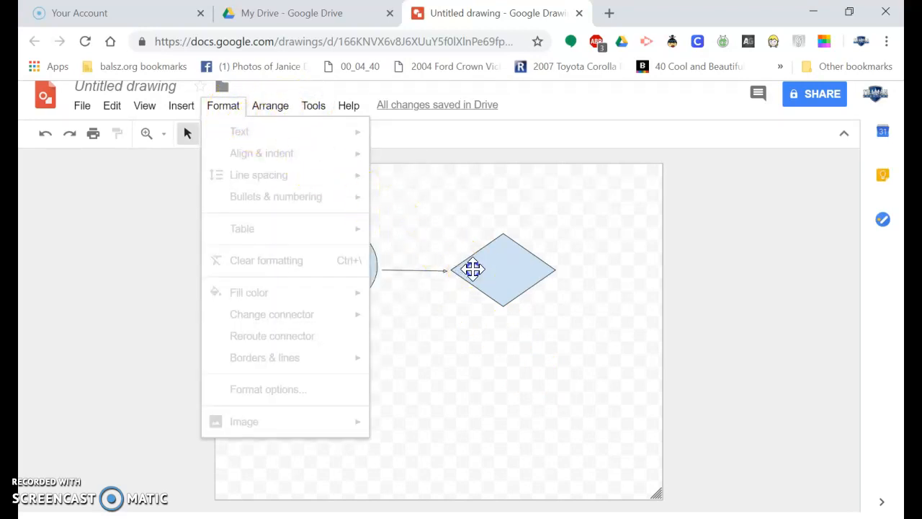
Fill the diamond with a solid muted medium green.
click(471, 266)
click(223, 107)
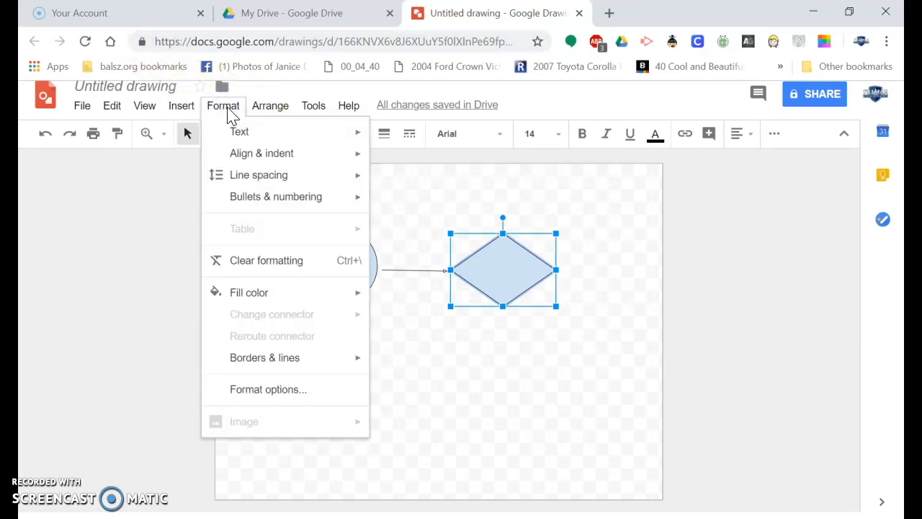
click(239, 137)
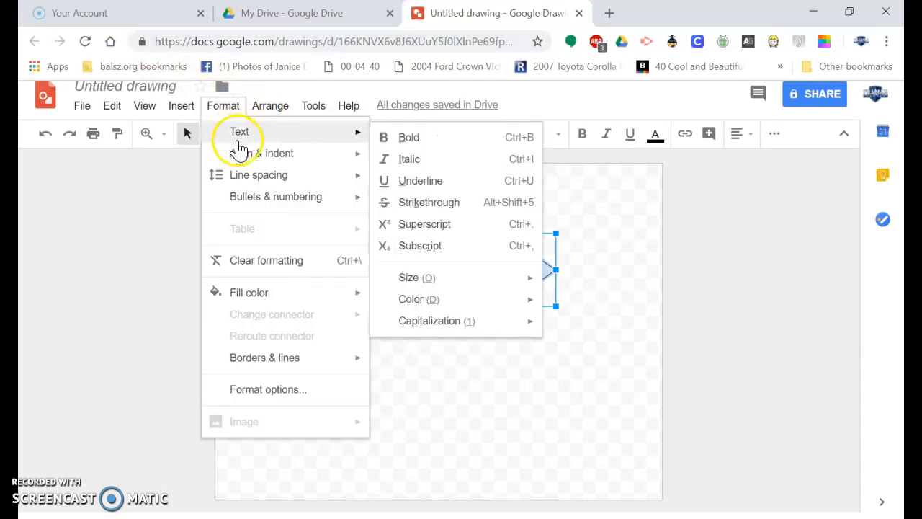
mouse_move(238, 160)
mouse_move(239, 180)
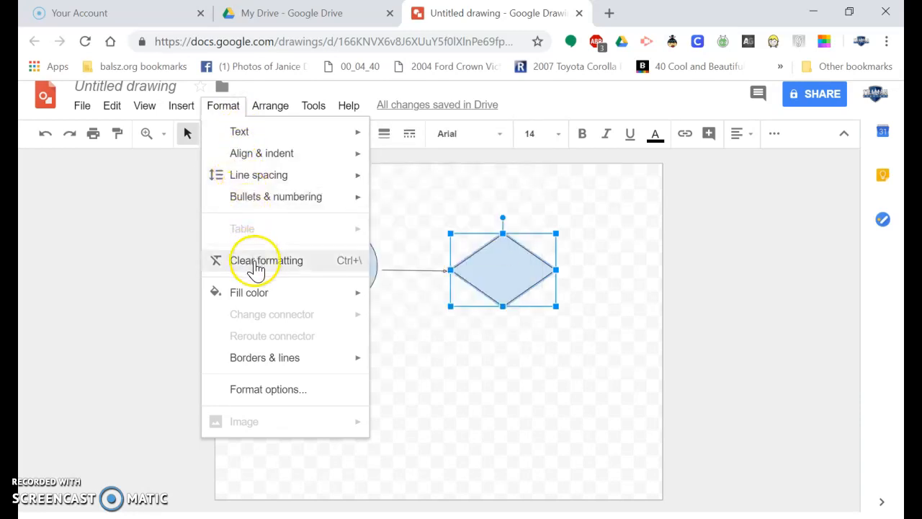
mouse_move(278, 302)
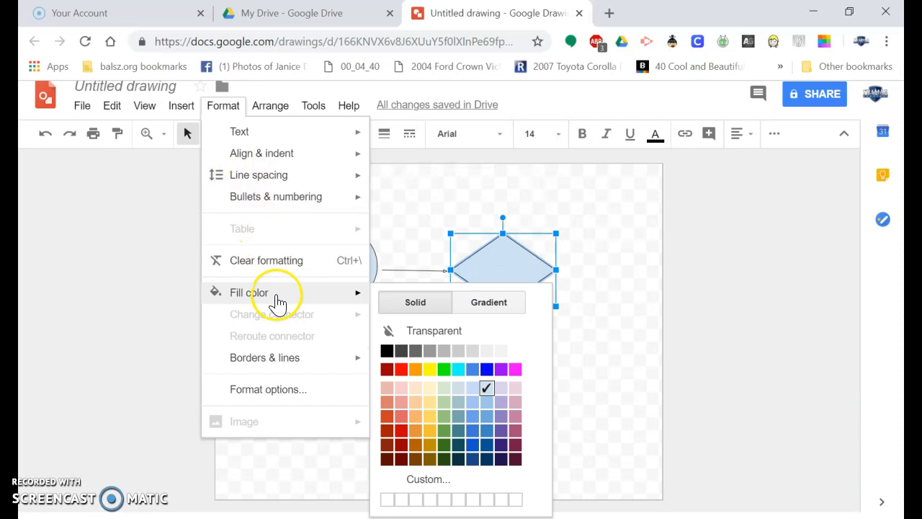
click(446, 420)
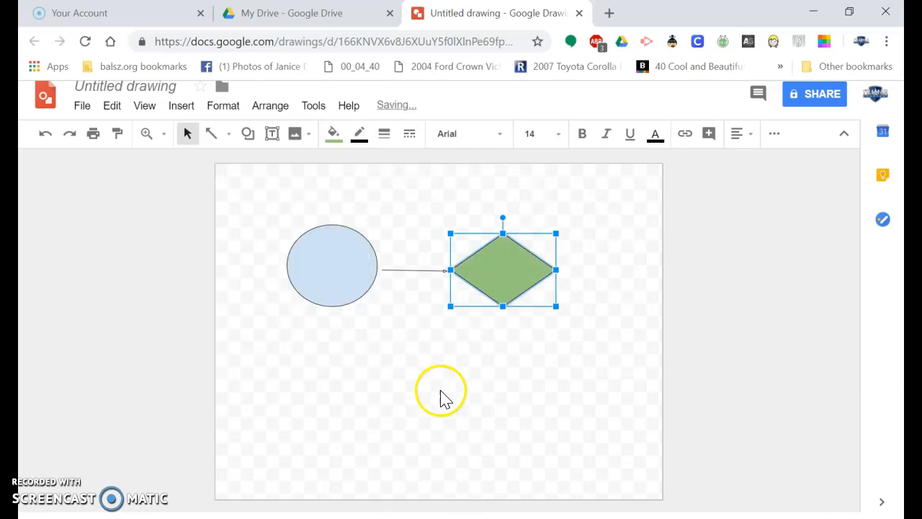
Add a text box below the circle and arrow with the text "This is a hint to what I am doing in my Flowcha".
click(270, 135)
drag(318, 315, 468, 421)
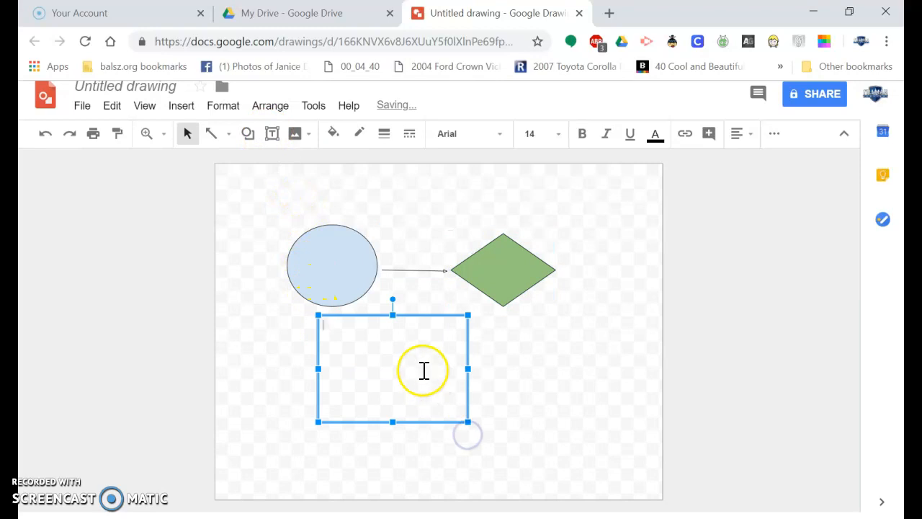
text(Th)
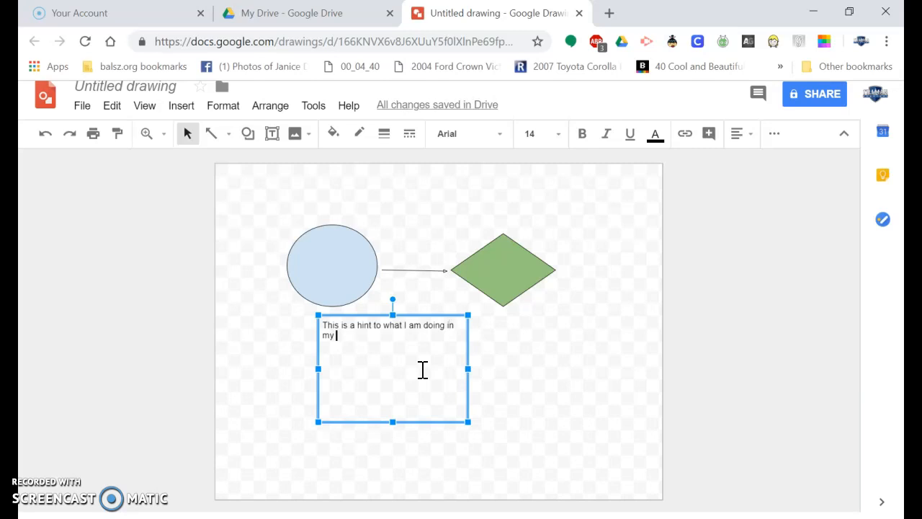
text(Flowcha)
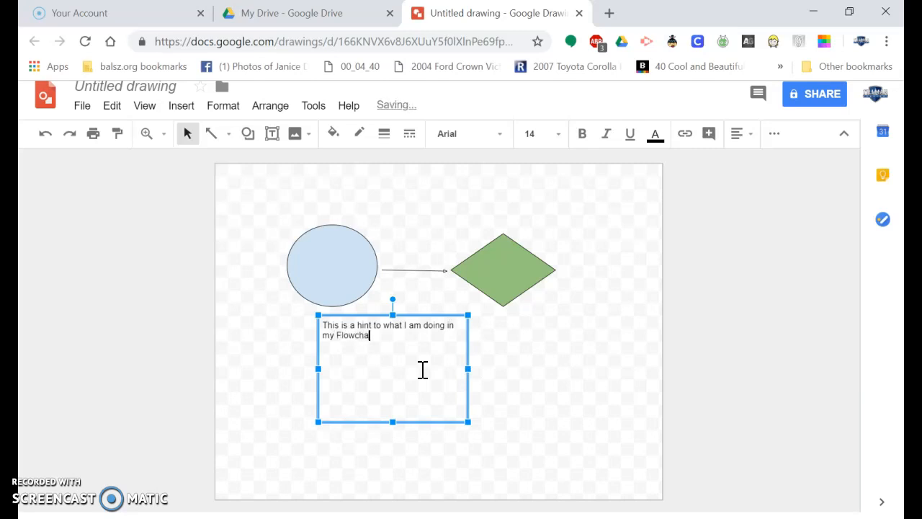